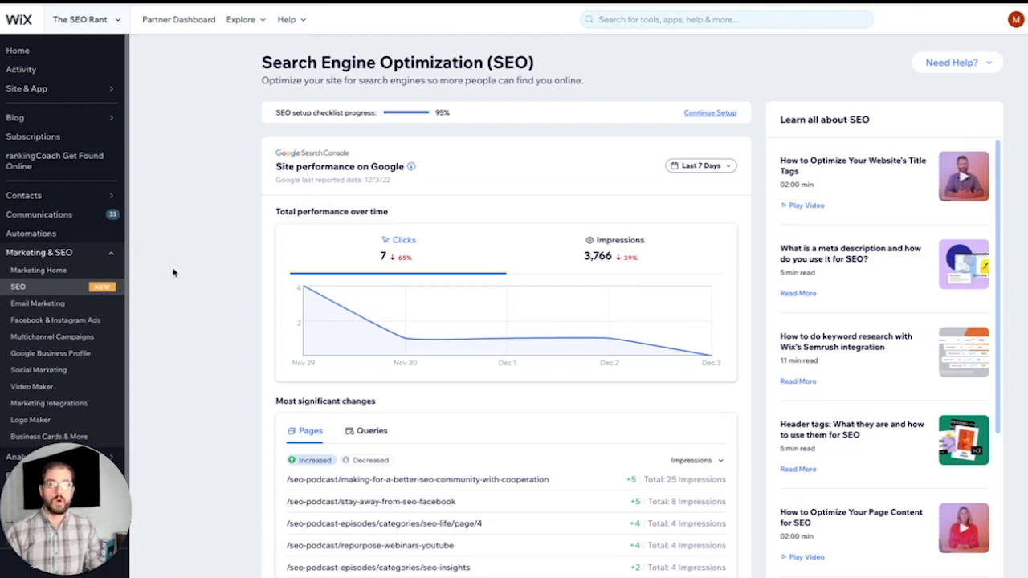
Step: Set the Google performance data date range to Last 90 Days and scroll the report
{"action": "scroll", "coordinate": [172, 273], "scroll_direction": "down", "scroll_amount": 1}
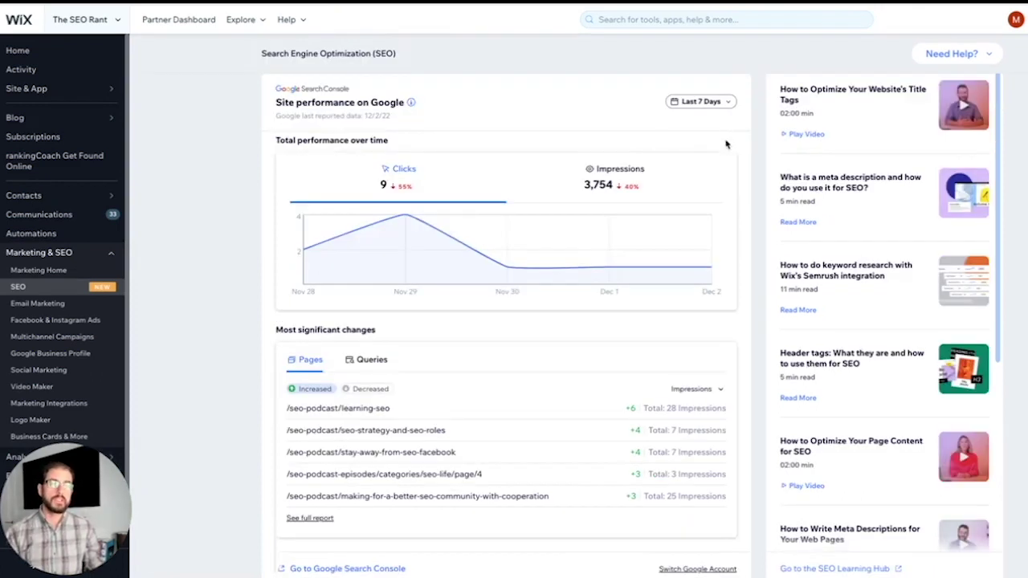
{"action": "left_click", "coordinate": [717, 102]}
{"action": "left_click", "coordinate": [669, 163]}
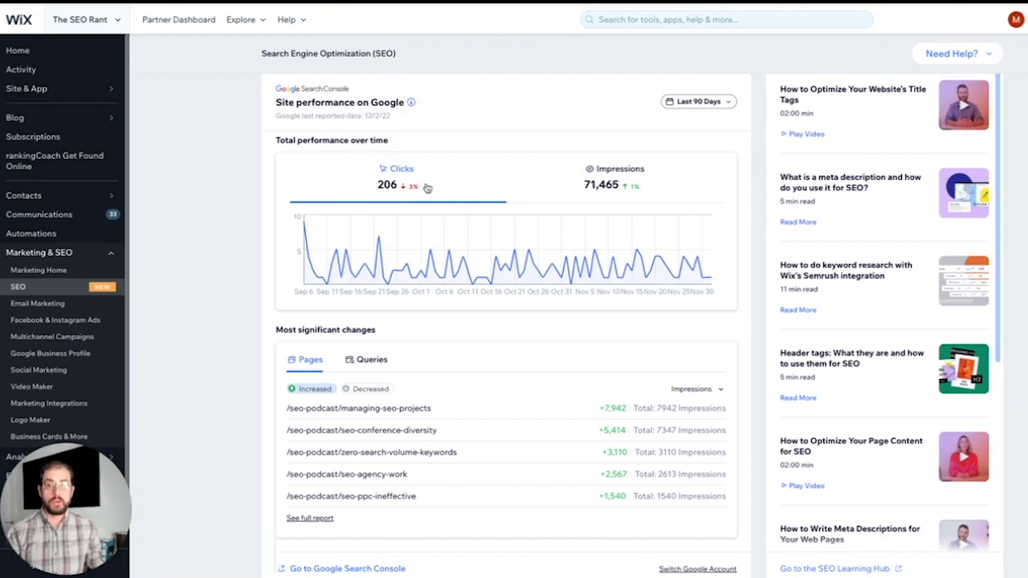
{"action": "scroll", "coordinate": [426, 187], "scroll_direction": "down", "scroll_amount": 1}
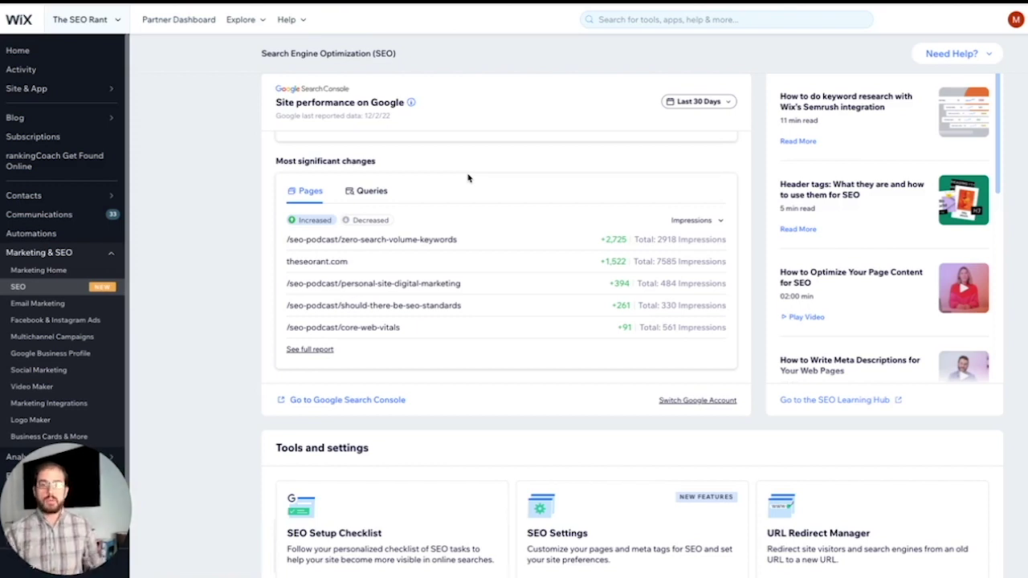
Step: Leave the date range unchanged and list pages whose impressions decreased
{"action": "left_click", "coordinate": [677, 104]}
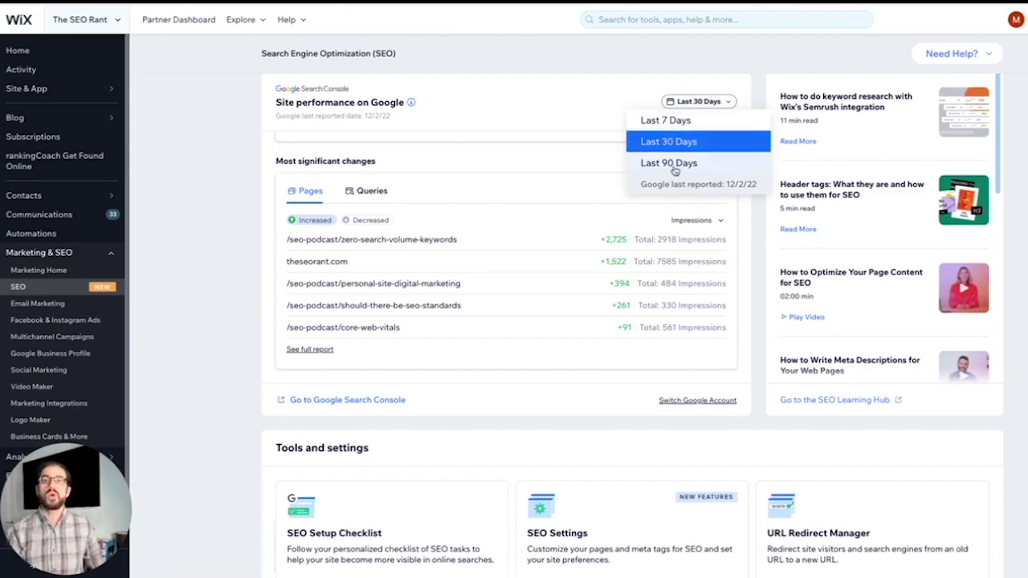
{"action": "left_click", "coordinate": [556, 197]}
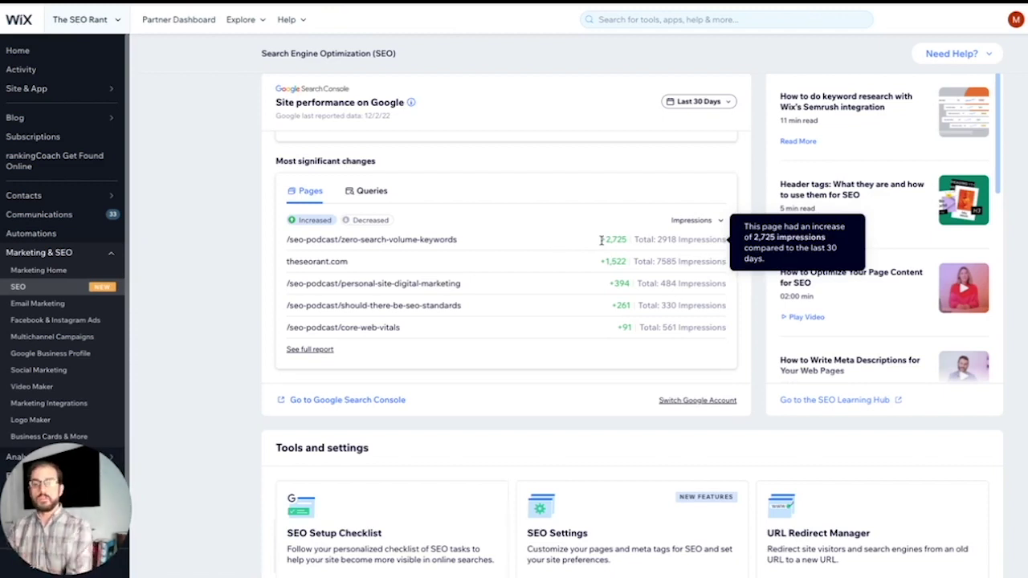
{"action": "left_click", "coordinate": [367, 220]}
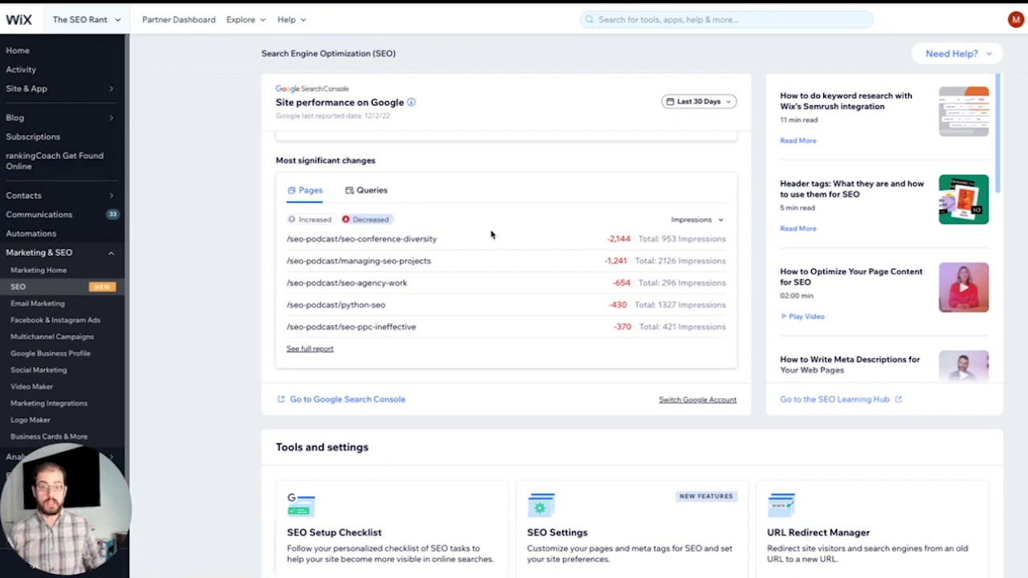
Step: Rank page changes by clicks, show increased clicks, then switch to search queries
{"action": "left_click", "coordinate": [695, 220]}
{"action": "left_click", "coordinate": [679, 257]}
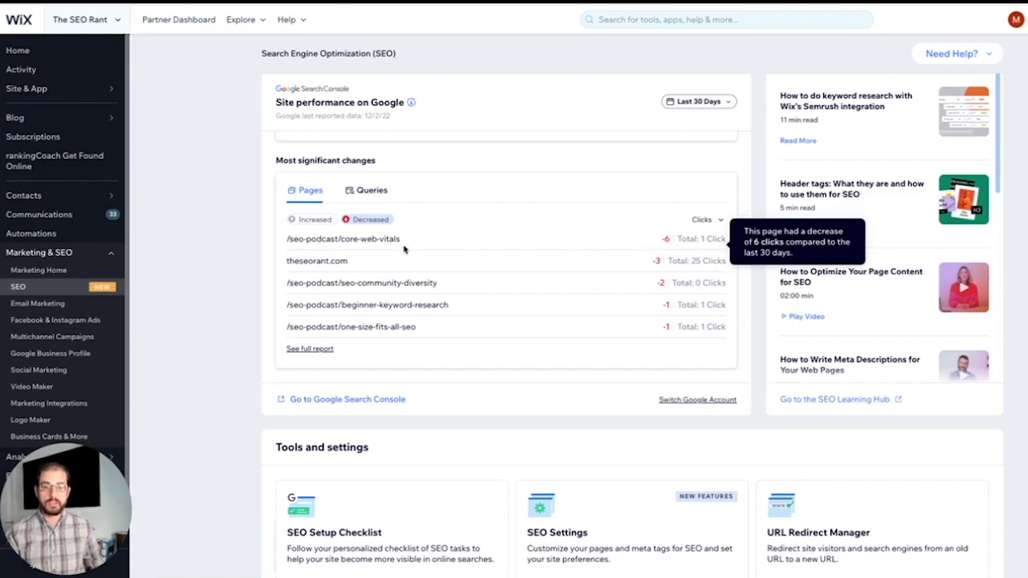
{"action": "left_click", "coordinate": [314, 220]}
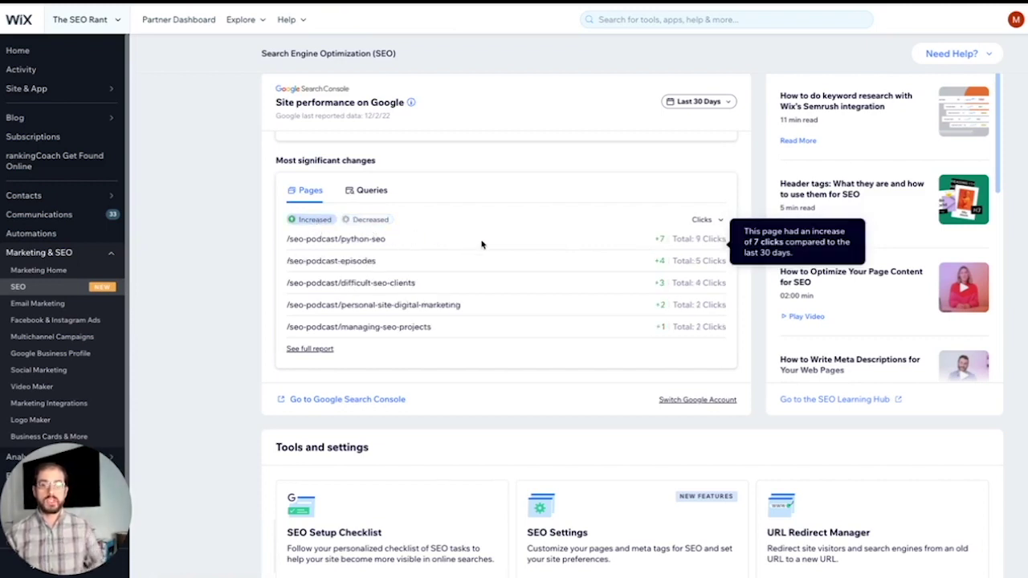
{"action": "mouse_move", "coordinate": [659, 239]}
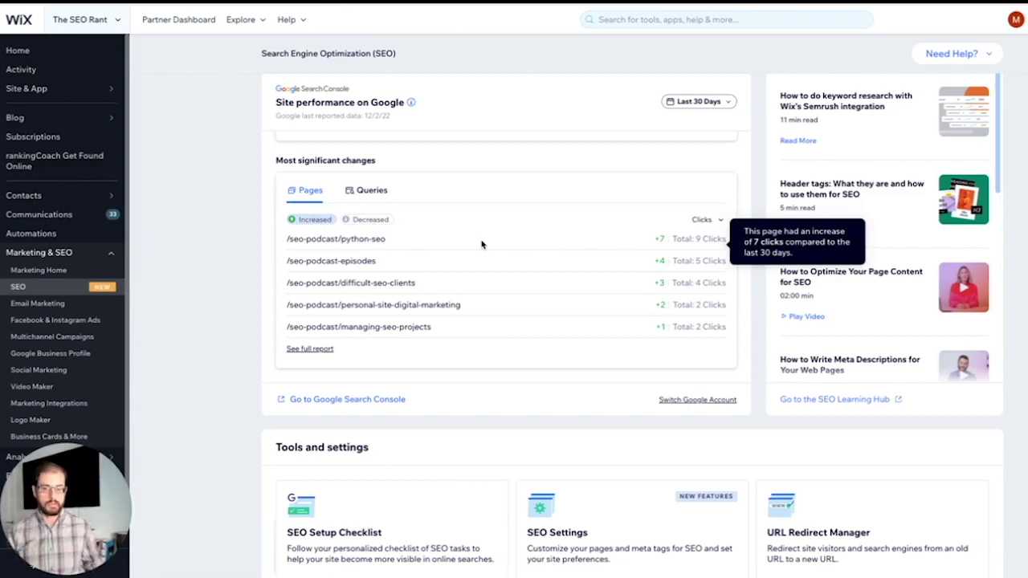
{"action": "scroll", "coordinate": [482, 245], "scroll_direction": "up", "scroll_amount": 1}
{"action": "left_click", "coordinate": [372, 278]}
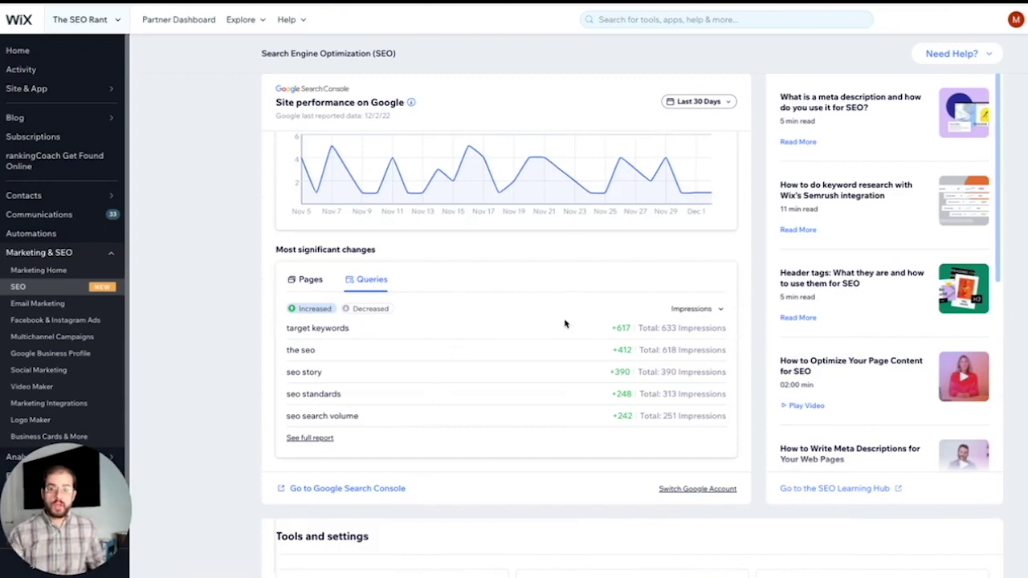
{"action": "mouse_move", "coordinate": [621, 327]}
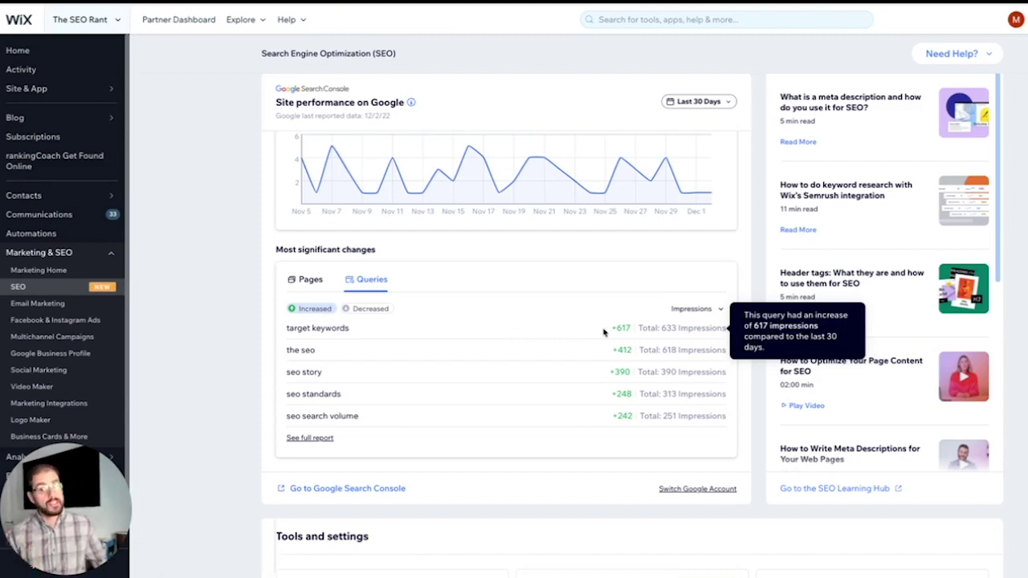
Step: Review query changes by decreased impressions and increased clicks, then return to Pages
{"action": "left_click", "coordinate": [383, 310]}
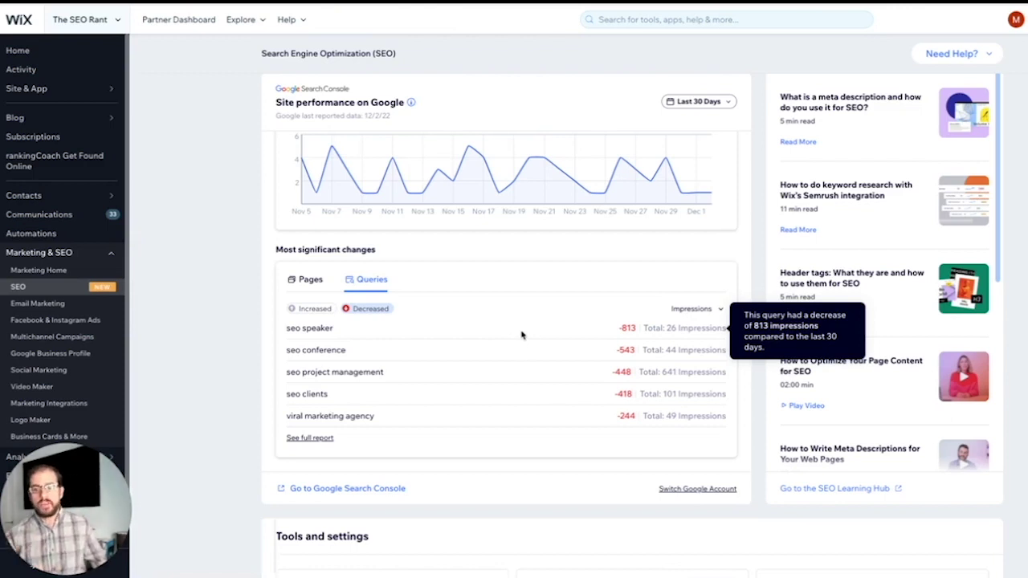
{"action": "left_click", "coordinate": [692, 315]}
{"action": "left_click", "coordinate": [679, 347]}
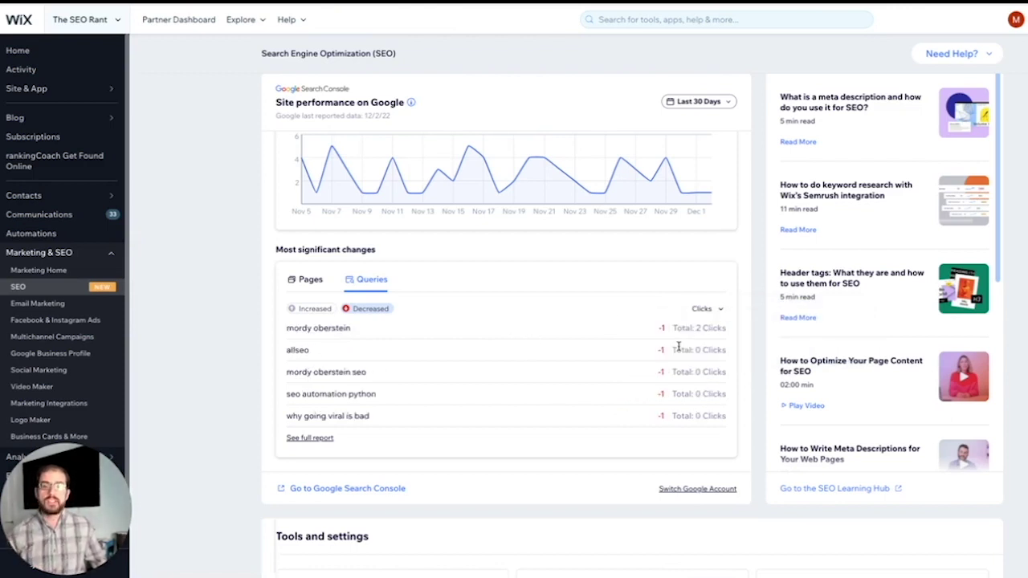
{"action": "left_click", "coordinate": [315, 309]}
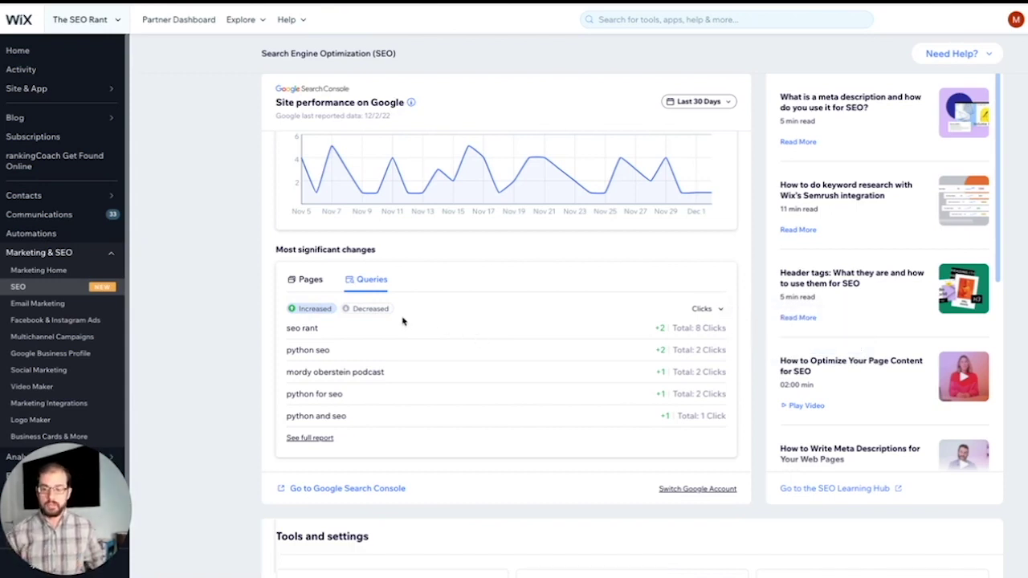
{"action": "left_click", "coordinate": [307, 280]}
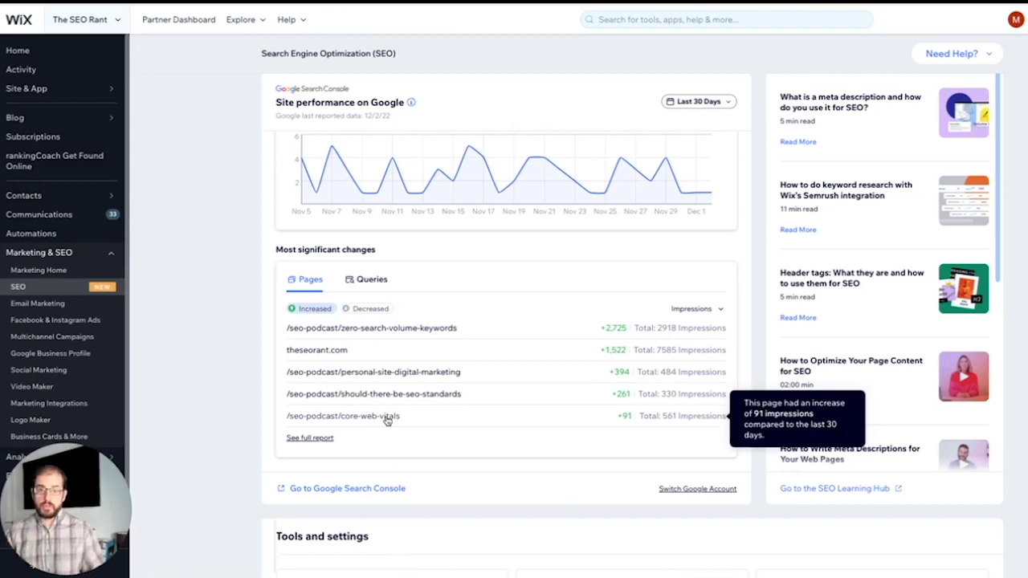
{"action": "left_click", "coordinate": [698, 101]}
Step: Show the 90-day search queries with the largest impression decreases
{"action": "left_click", "coordinate": [674, 165]}
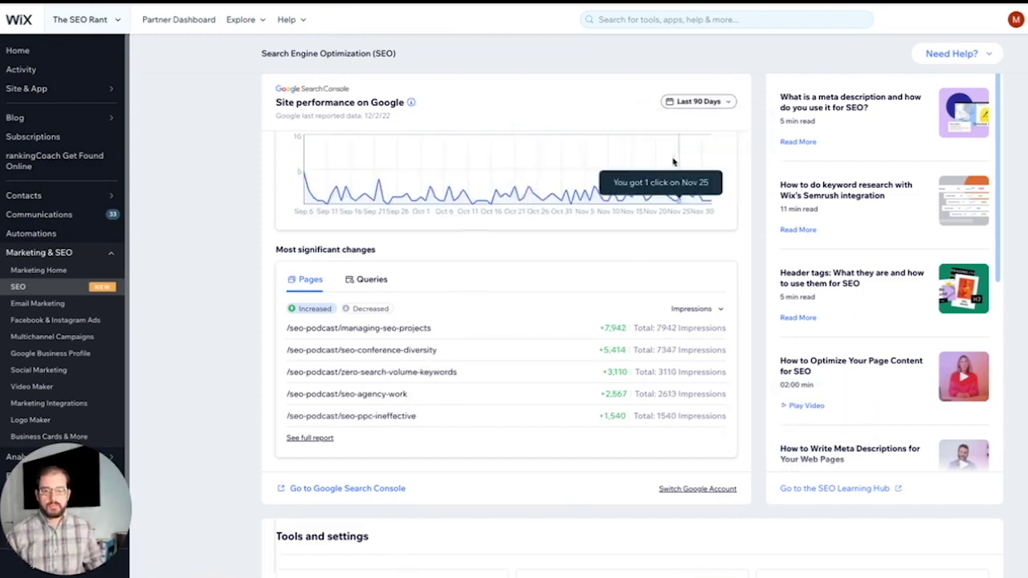
{"action": "left_click", "coordinate": [365, 281]}
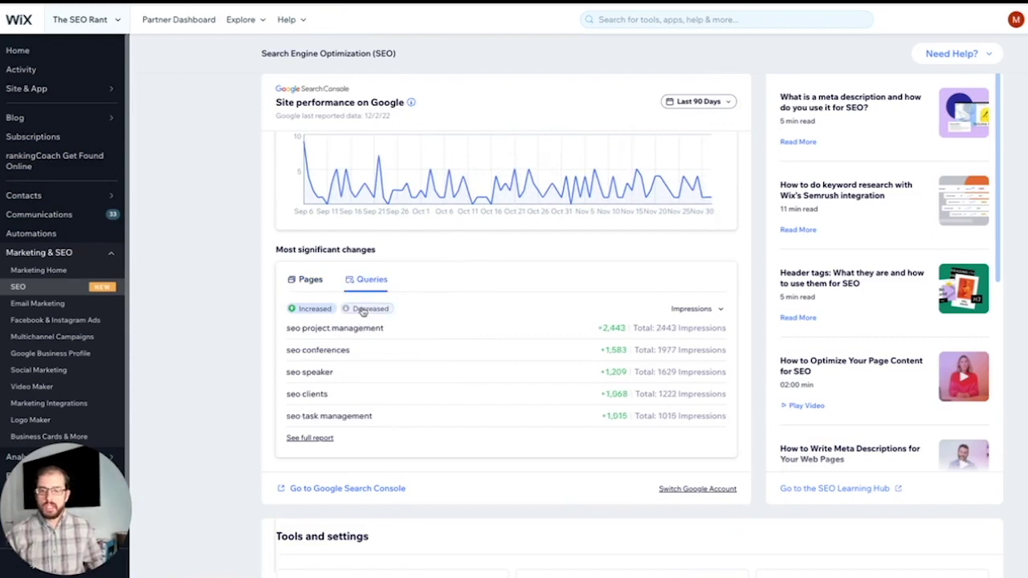
{"action": "left_click", "coordinate": [363, 310]}
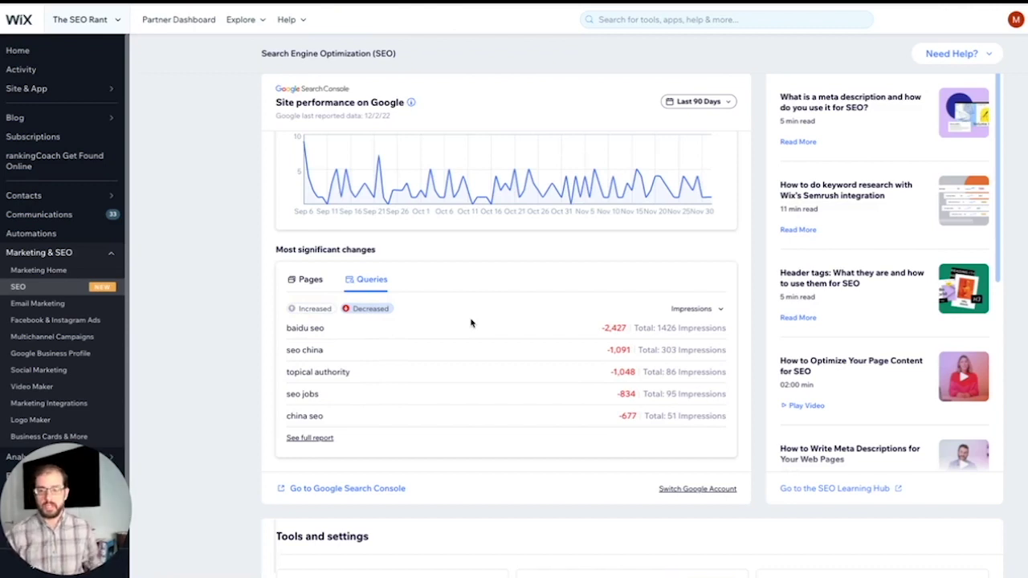
{"action": "mouse_move", "coordinate": [326, 331]}
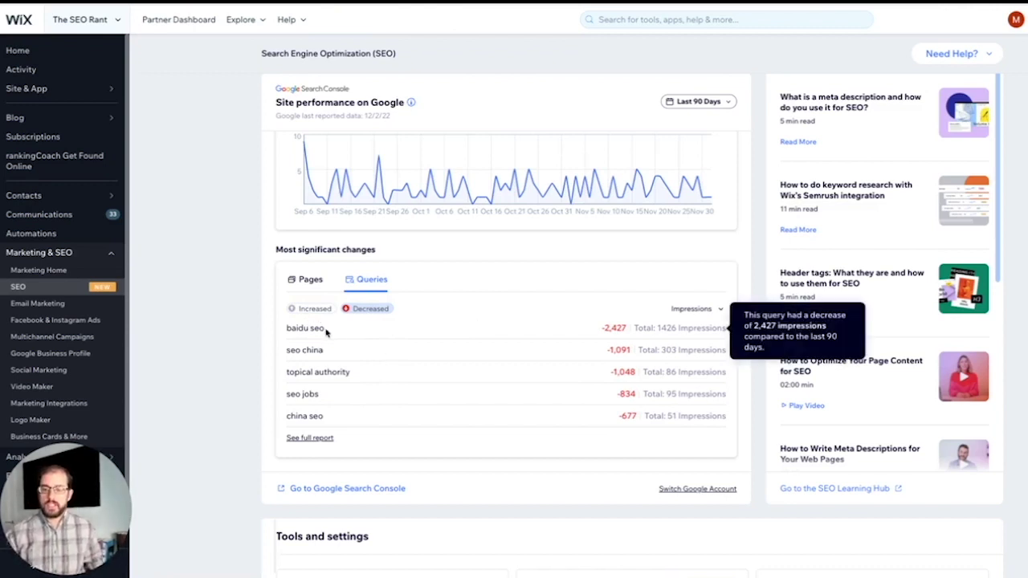
Step: Highlight the query texts 'baidu seo', 'seo china' and 'china seo'
{"action": "left_click_drag", "start_coordinate": [326, 332], "coordinate": [283, 333]}
{"action": "left_click", "coordinate": [334, 355]}
{"action": "left_click_drag", "start_coordinate": [333, 355], "coordinate": [274, 356]}
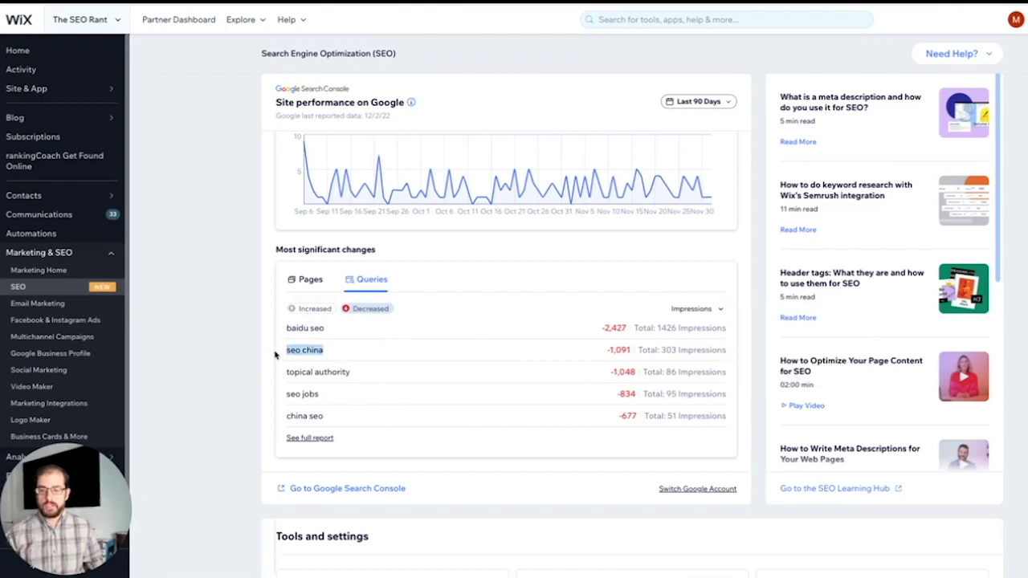
{"action": "left_click", "coordinate": [331, 419]}
{"action": "left_click_drag", "start_coordinate": [276, 416], "coordinate": [272, 415]}
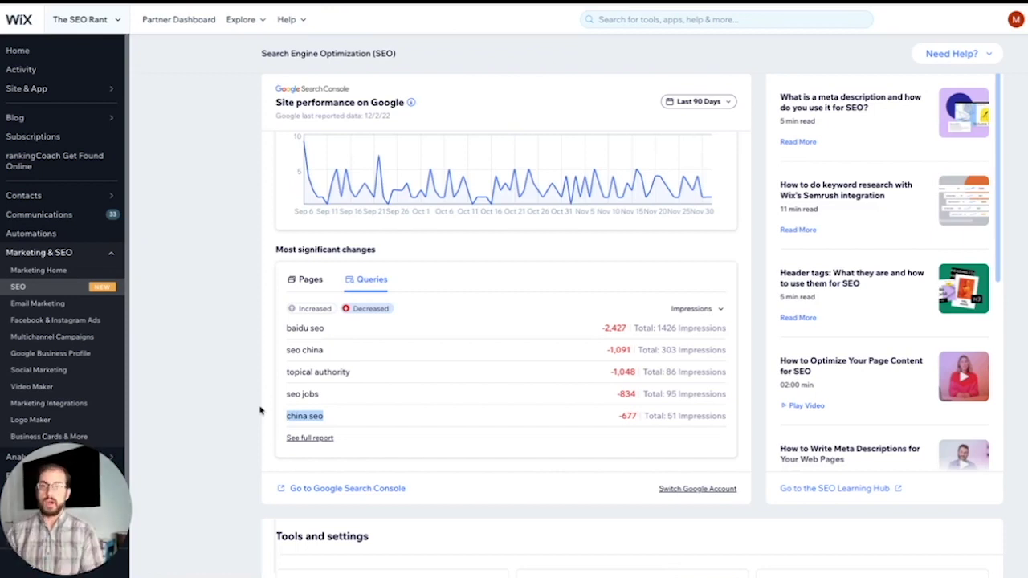
Step: Scroll down to the SEO Tools and settings cards, then back up slightly
{"action": "scroll", "coordinate": [404, 261], "scroll_direction": "down", "scroll_amount": 3}
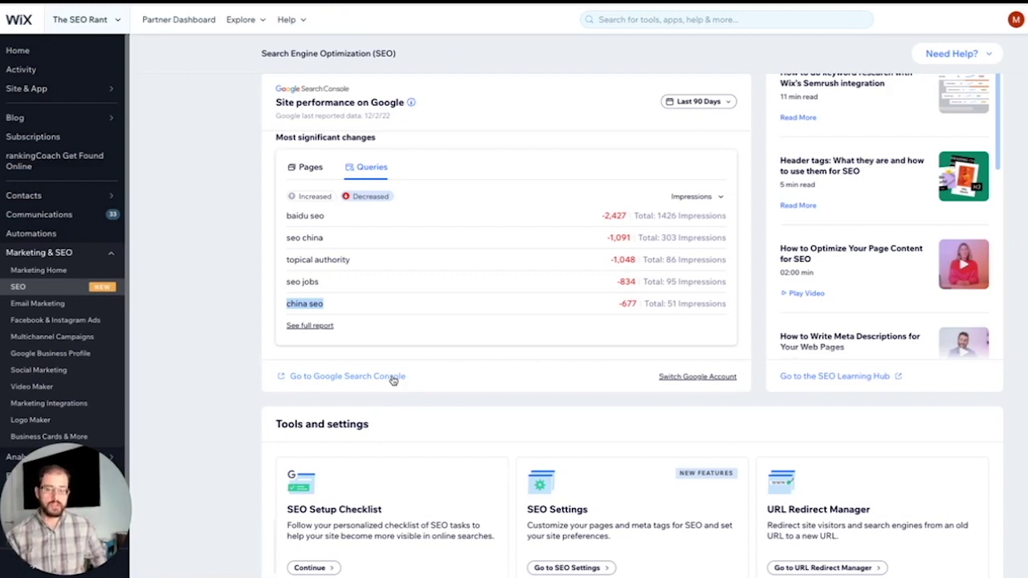
{"action": "scroll", "coordinate": [394, 379], "scroll_direction": "down", "scroll_amount": 1}
{"action": "scroll", "coordinate": [393, 379], "scroll_direction": "down", "scroll_amount": 1}
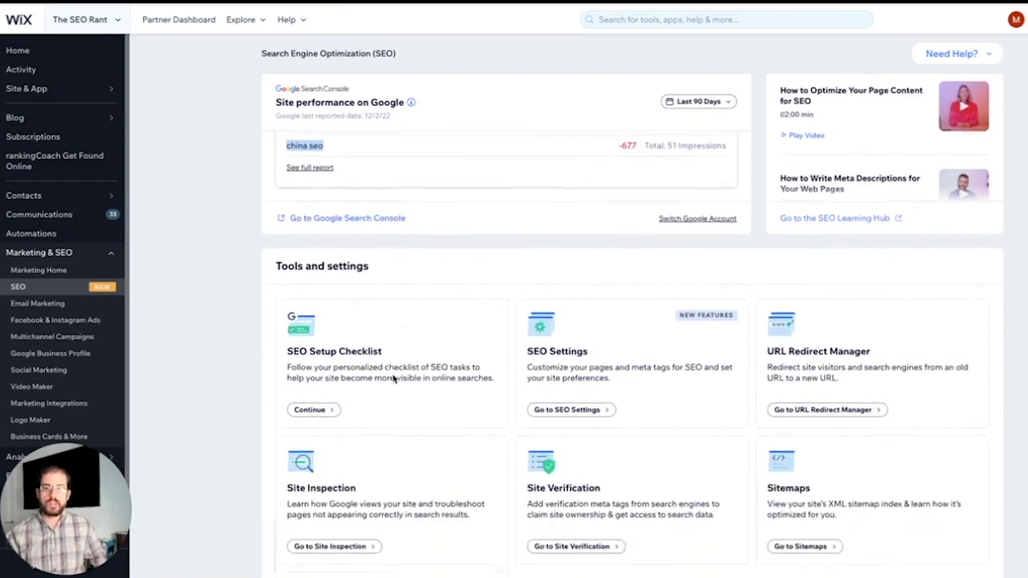
{"action": "scroll", "coordinate": [394, 379], "scroll_direction": "down", "scroll_amount": 1}
{"action": "scroll", "coordinate": [402, 364], "scroll_direction": "down", "scroll_amount": 1}
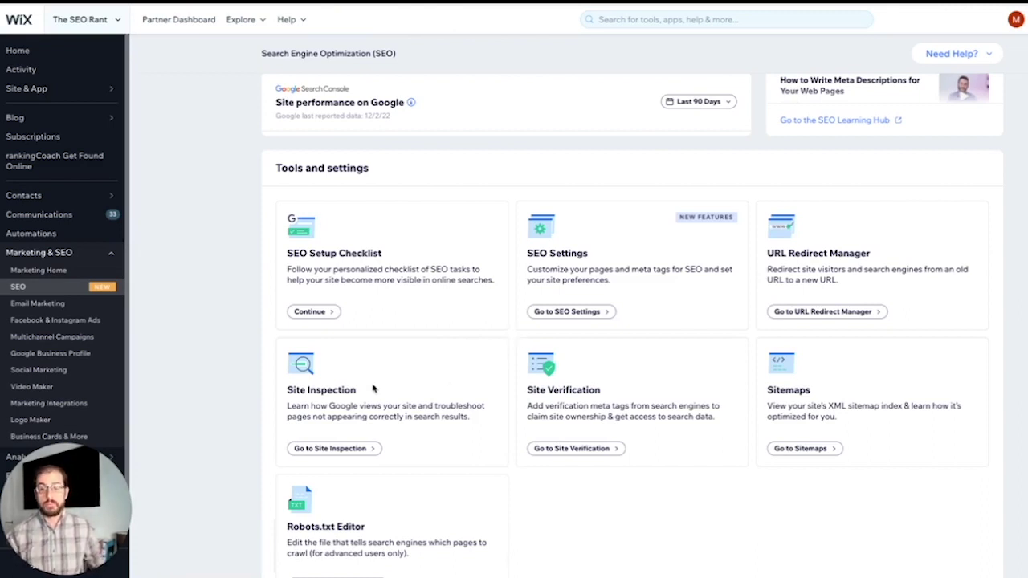
{"action": "scroll", "coordinate": [374, 388], "scroll_direction": "down", "scroll_amount": 1}
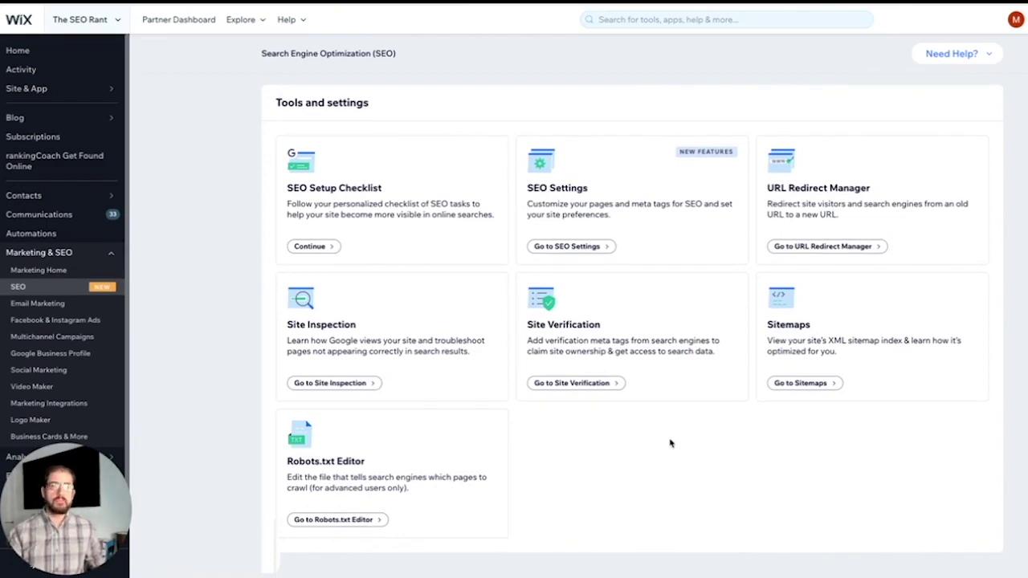
{"action": "scroll", "coordinate": [670, 443], "scroll_direction": "up", "scroll_amount": 3}
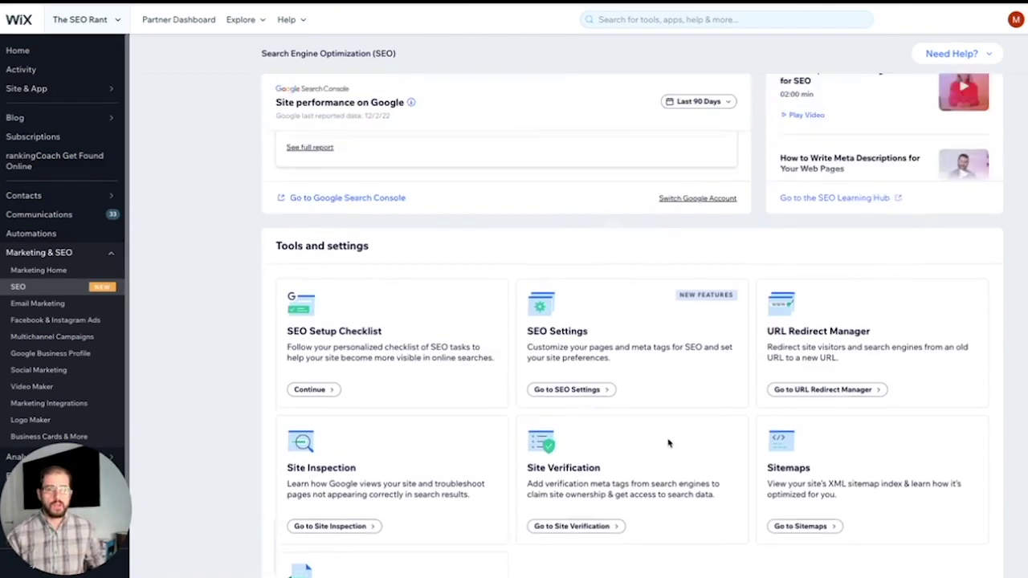
{"action": "scroll", "coordinate": [757, 429], "scroll_direction": "up", "scroll_amount": 1}
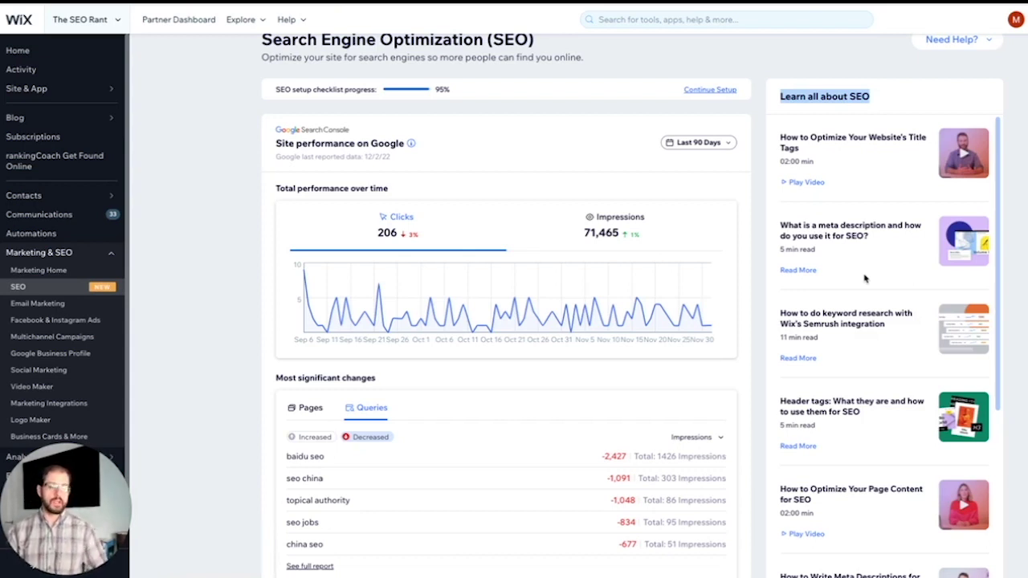
Step: Scroll down through the Learn all about SEO section of the dashboard
{"action": "scroll", "coordinate": [865, 278], "scroll_direction": "down", "scroll_amount": 2}
{"action": "scroll", "coordinate": [863, 289], "scroll_direction": "down", "scroll_amount": 2}
{"action": "scroll", "coordinate": [863, 289], "scroll_direction": "down", "scroll_amount": 4}
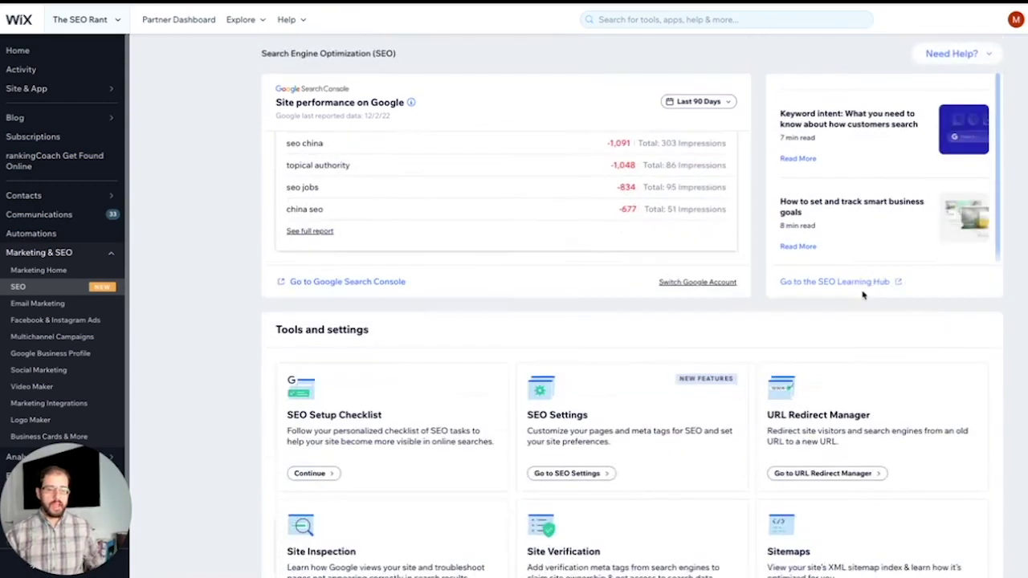